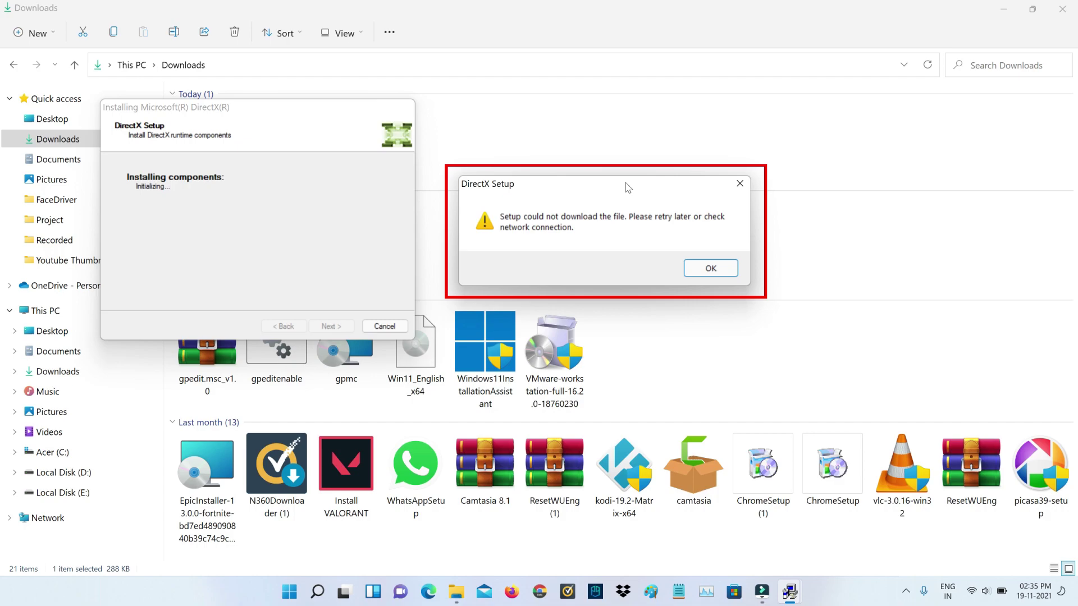
Check the network in quick settings, then end the stuck DirectX Setup (32 bit) task in Task Manager.
click(985, 592)
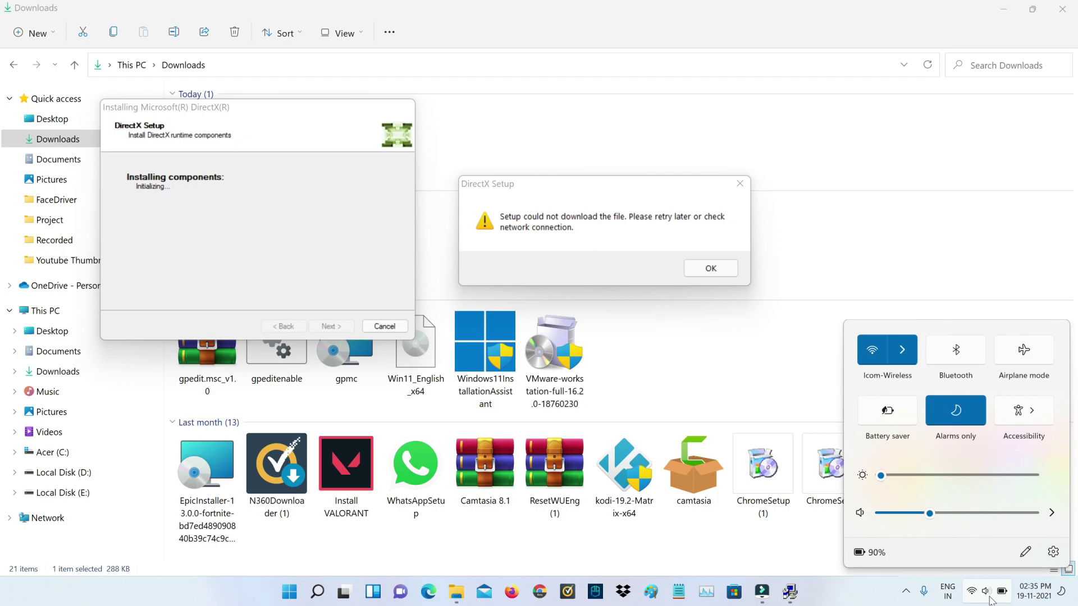
click(992, 598)
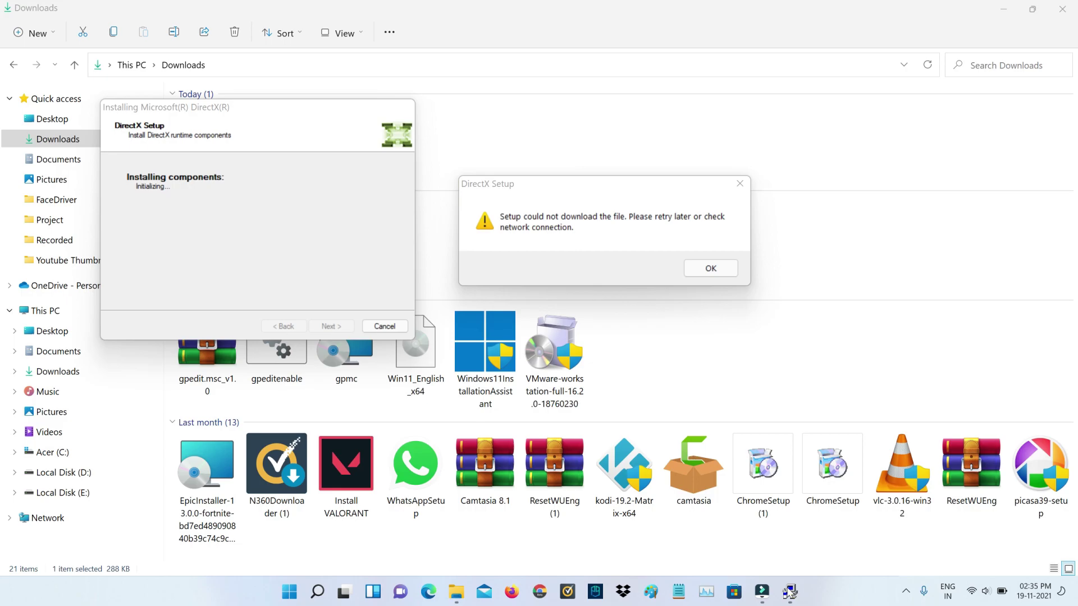
click(706, 592)
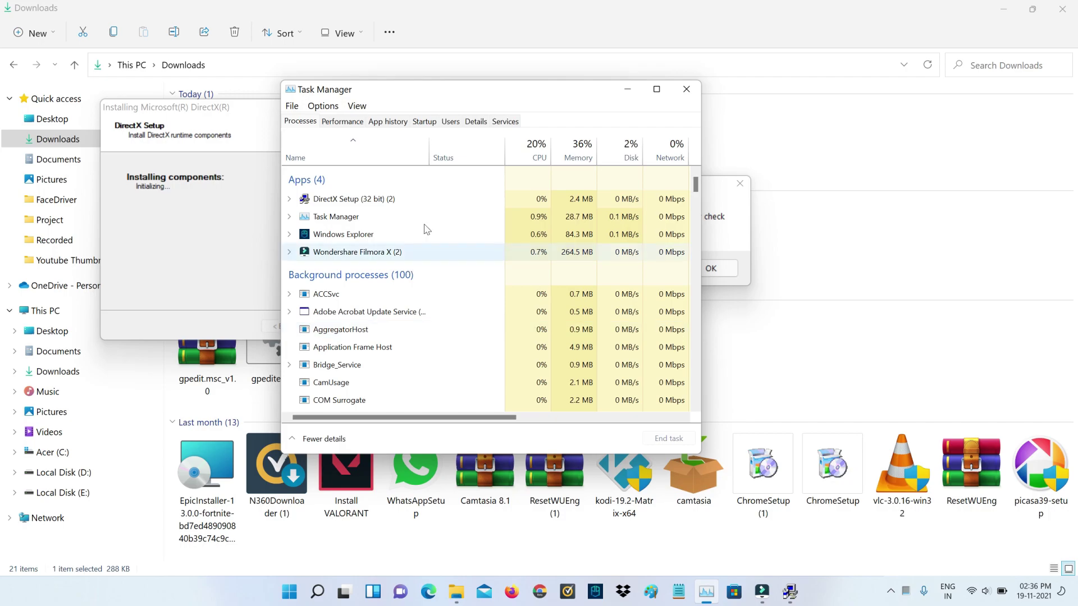
right_click(445, 199)
click(483, 227)
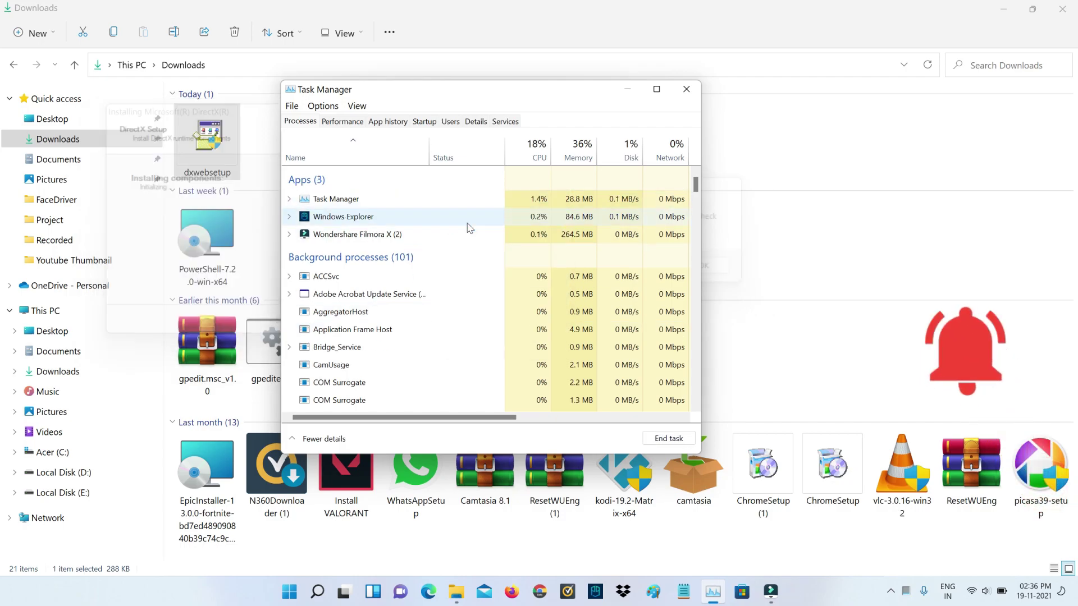
click(686, 89)
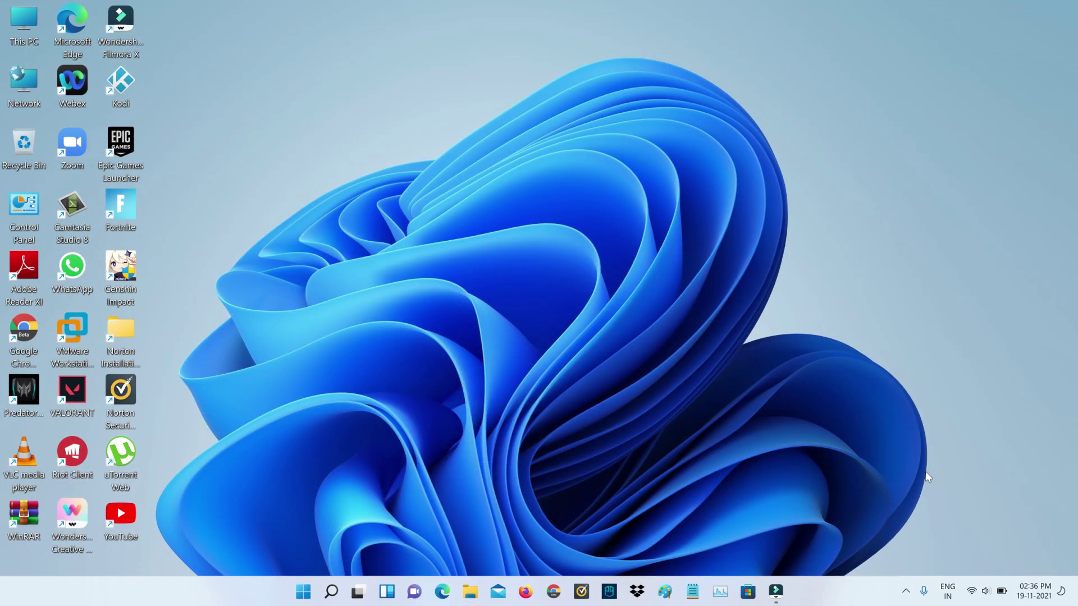
Open Network and Internet settings from the network tray icon's shortcut menu.
right_click(971, 592)
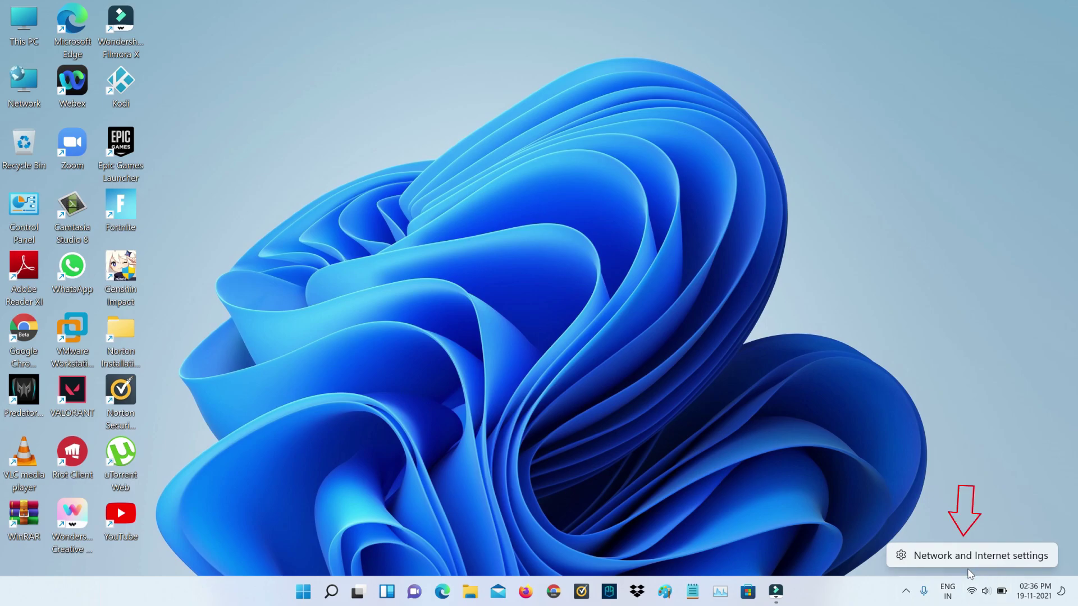
click(980, 556)
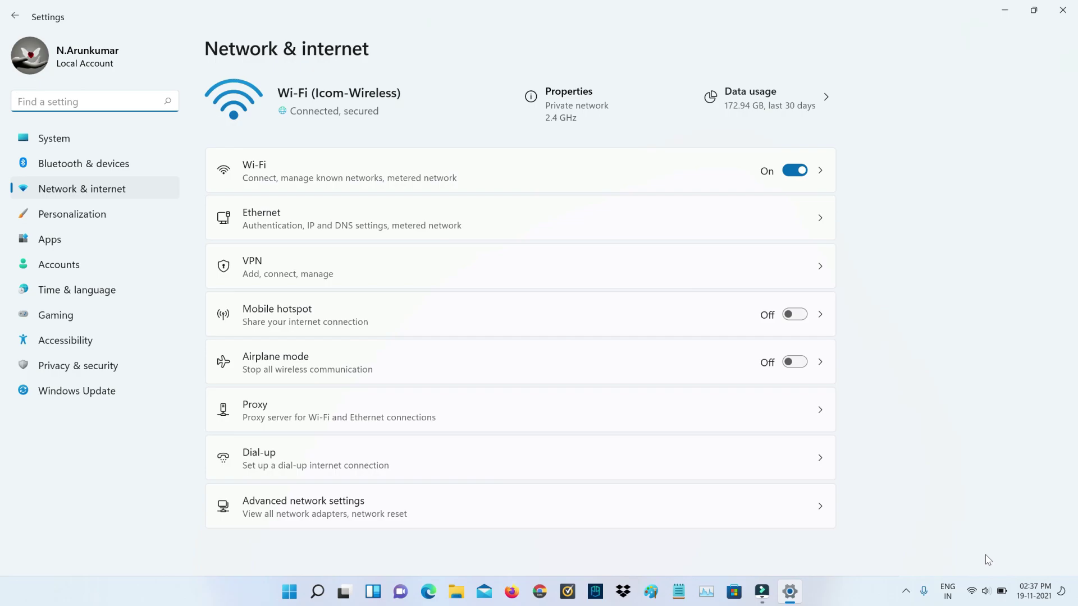
Disable and then re-enable the Wi-Fi adapter under Advanced network settings.
click(691, 508)
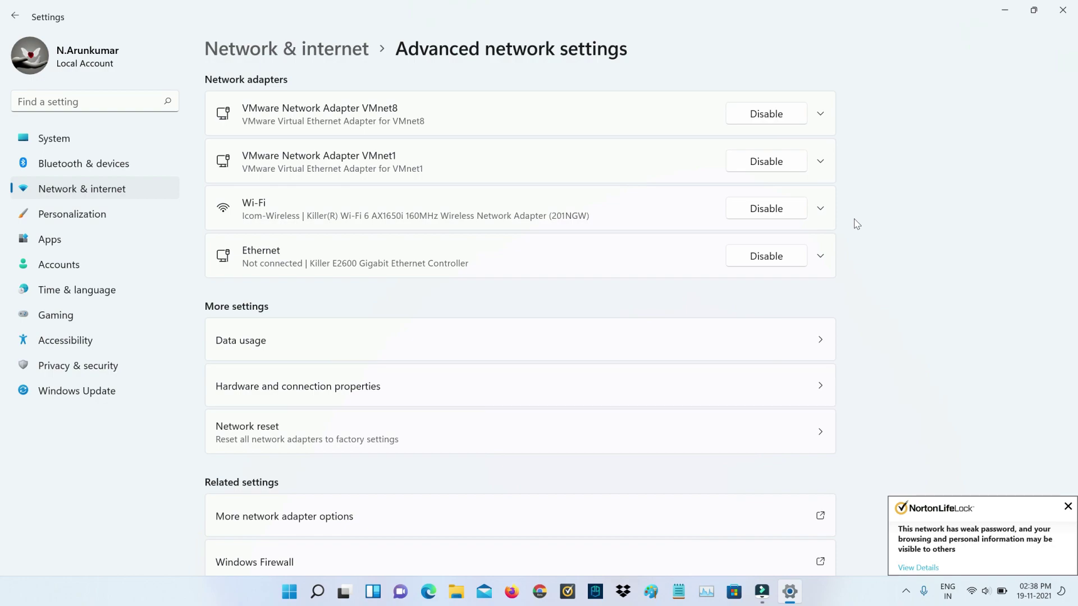
click(767, 208)
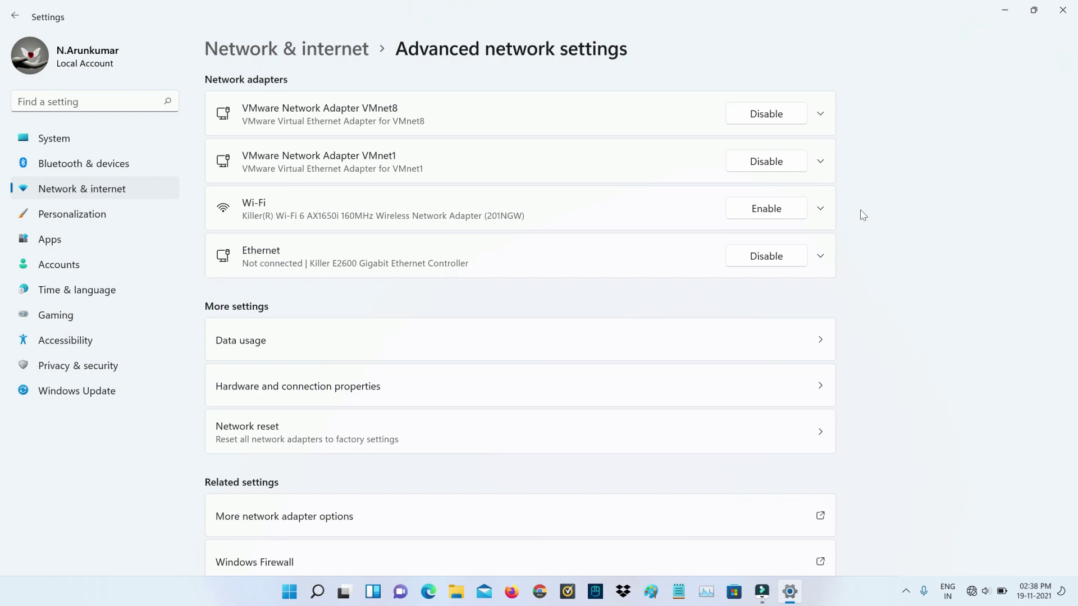
click(766, 208)
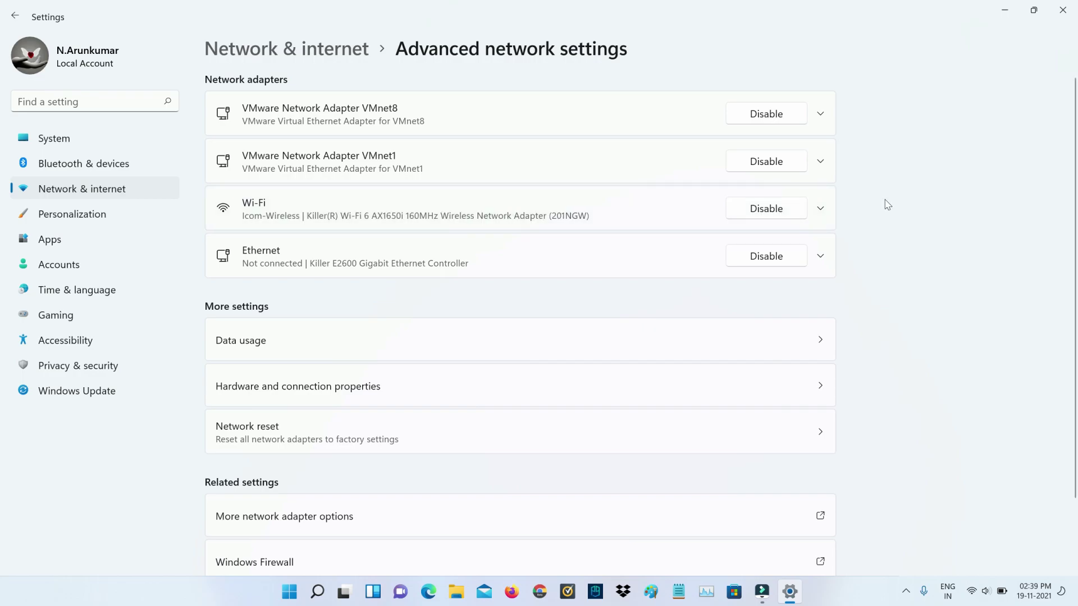
Close Settings and choose Restart in the Shut Down Windows dialog.
click(1062, 10)
key(alt+F4)
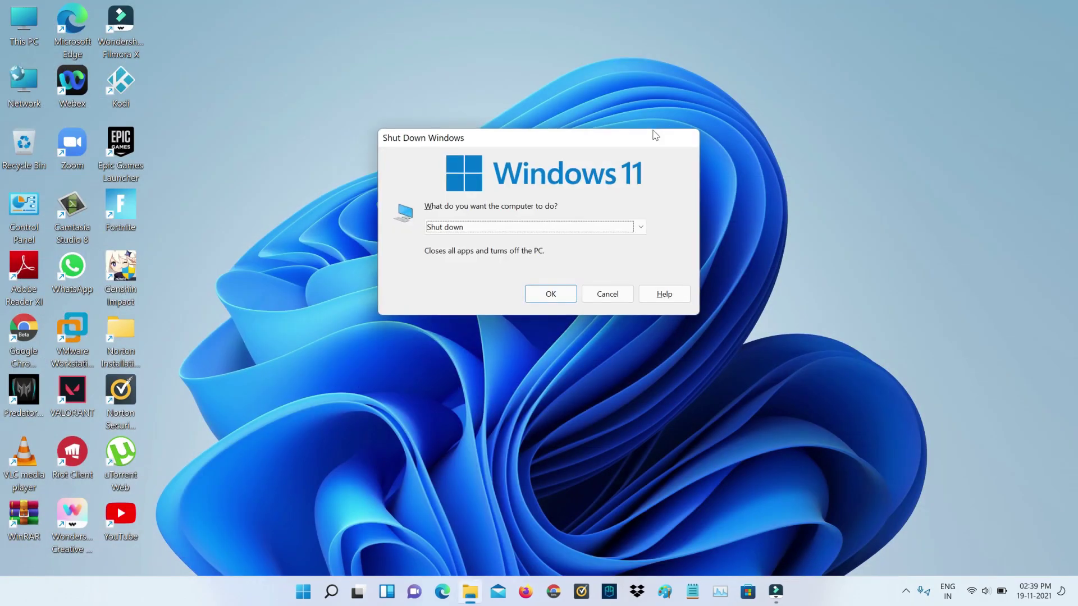
key(Down)
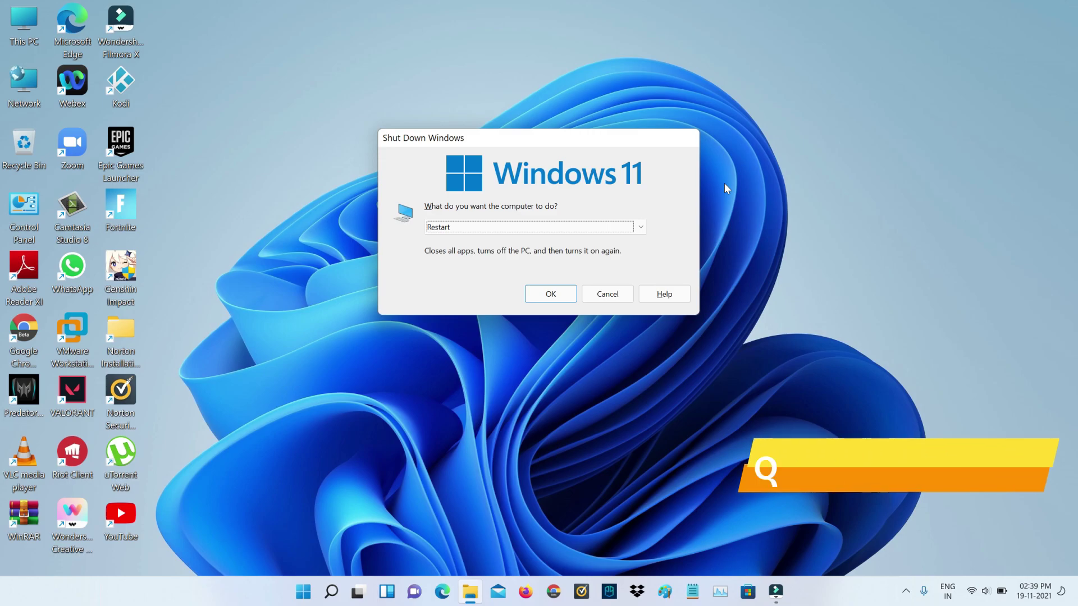
key(Return)
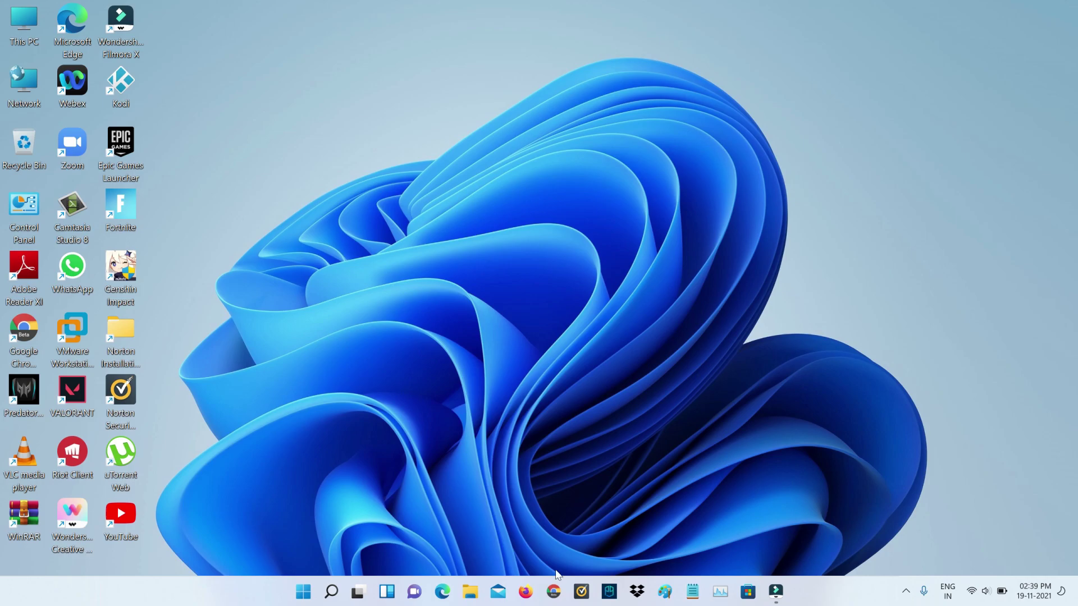
Re-download dxwebsetup in Chrome and locate it in the Downloads folder to run it.
click(553, 591)
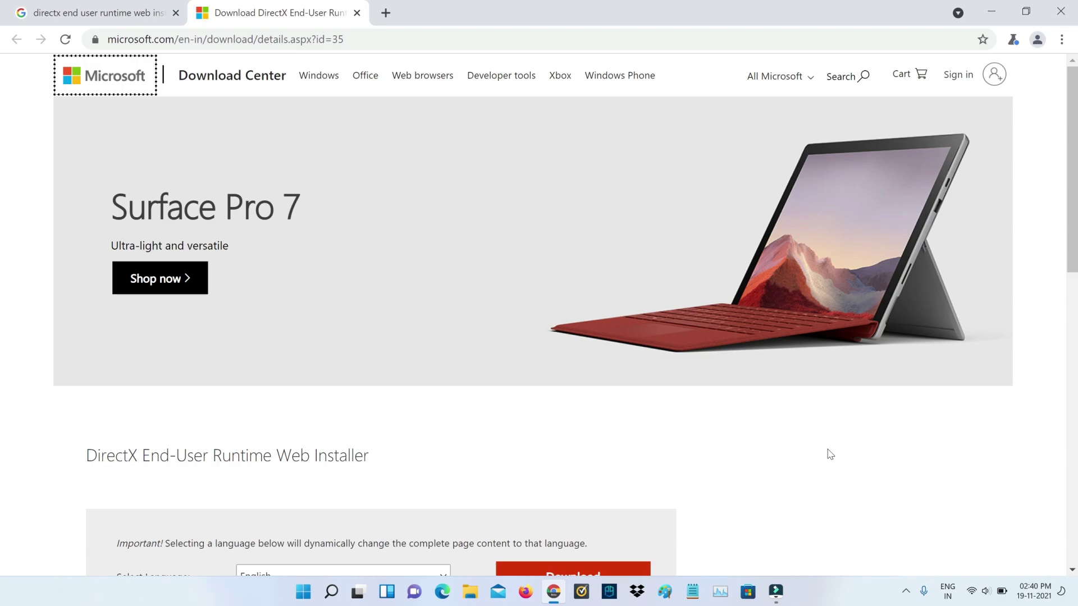
scroll(829, 453, down, 3)
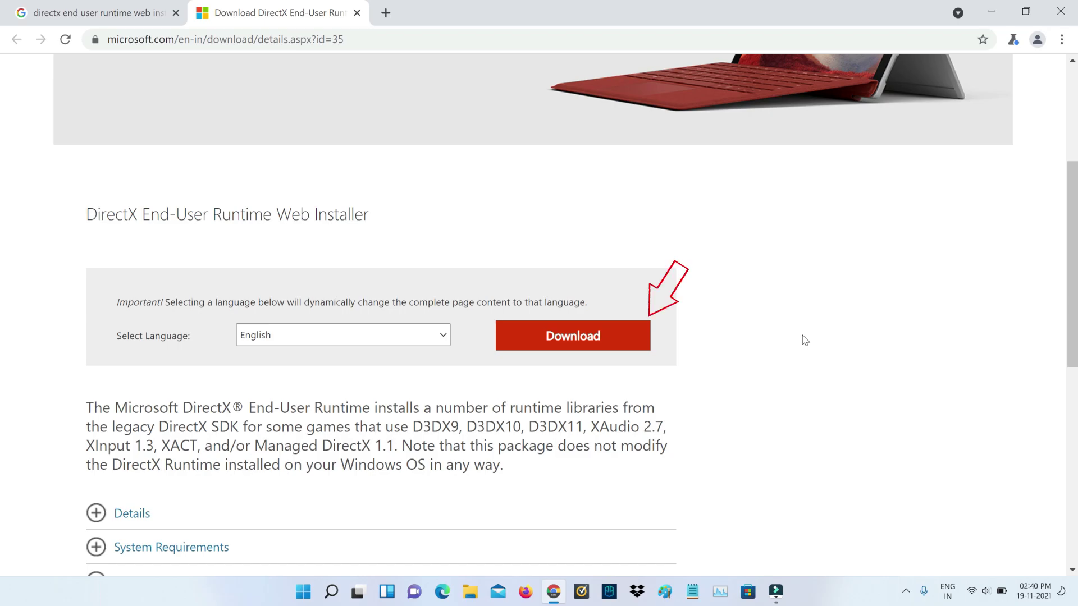
click(640, 347)
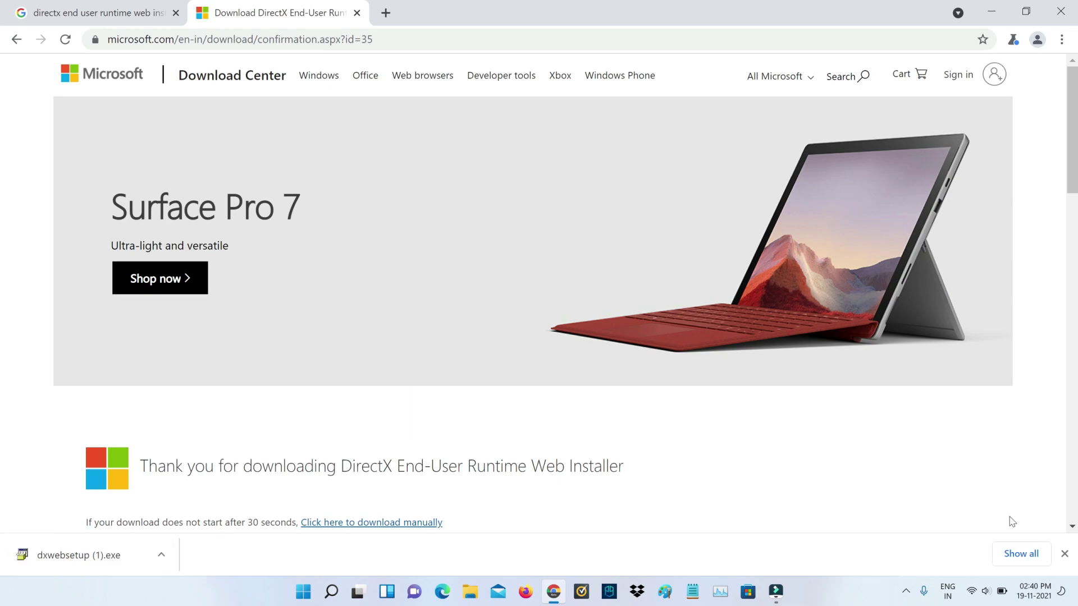
click(1020, 553)
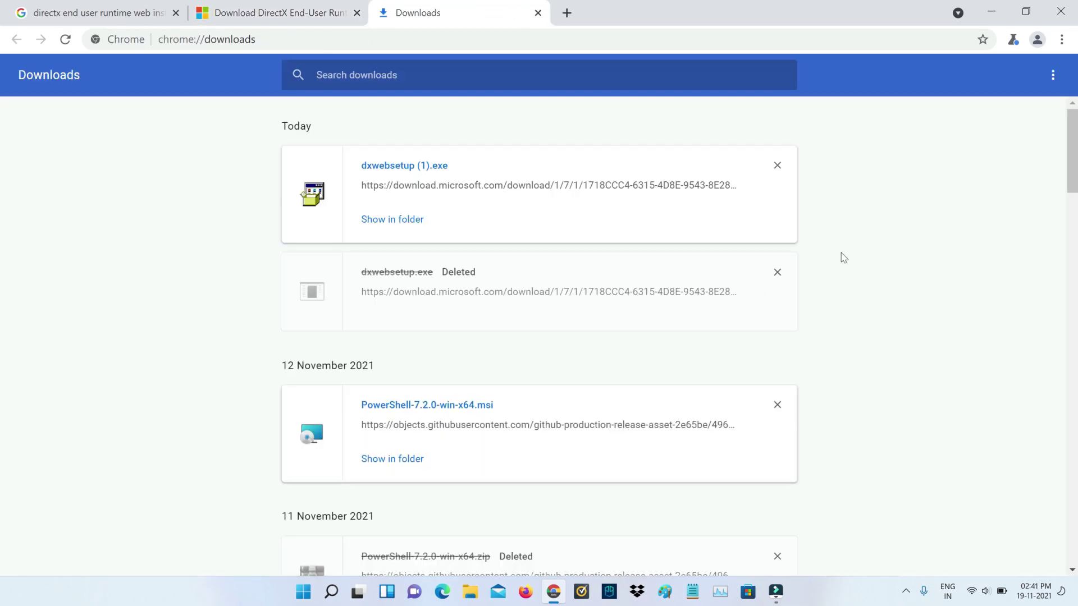
click(403, 220)
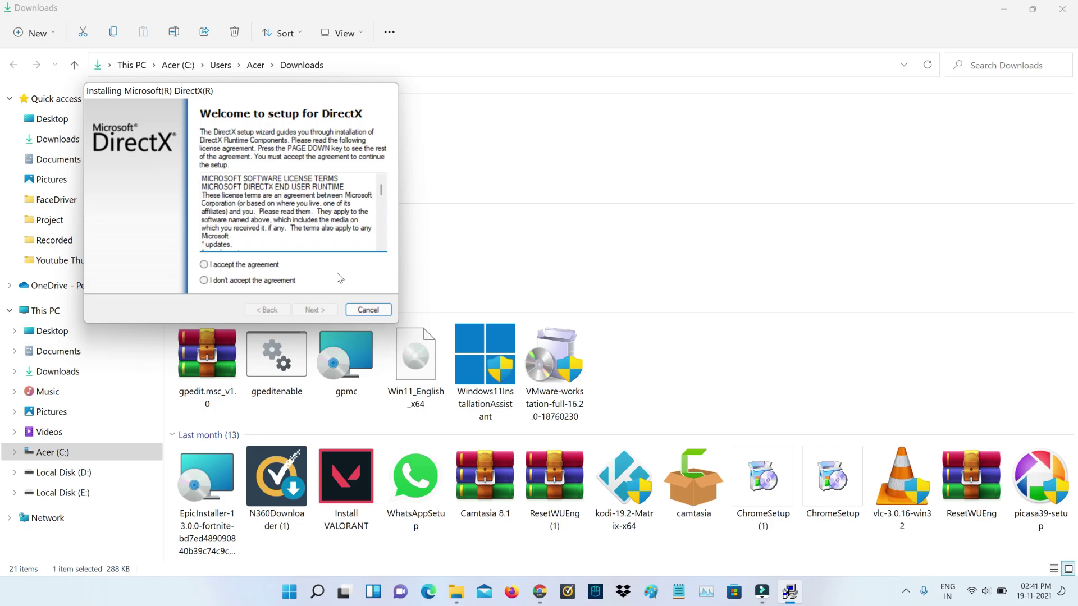
Accept the DirectX license agreement, uncheck the Bing Bar offer, and begin installation.
click(256, 268)
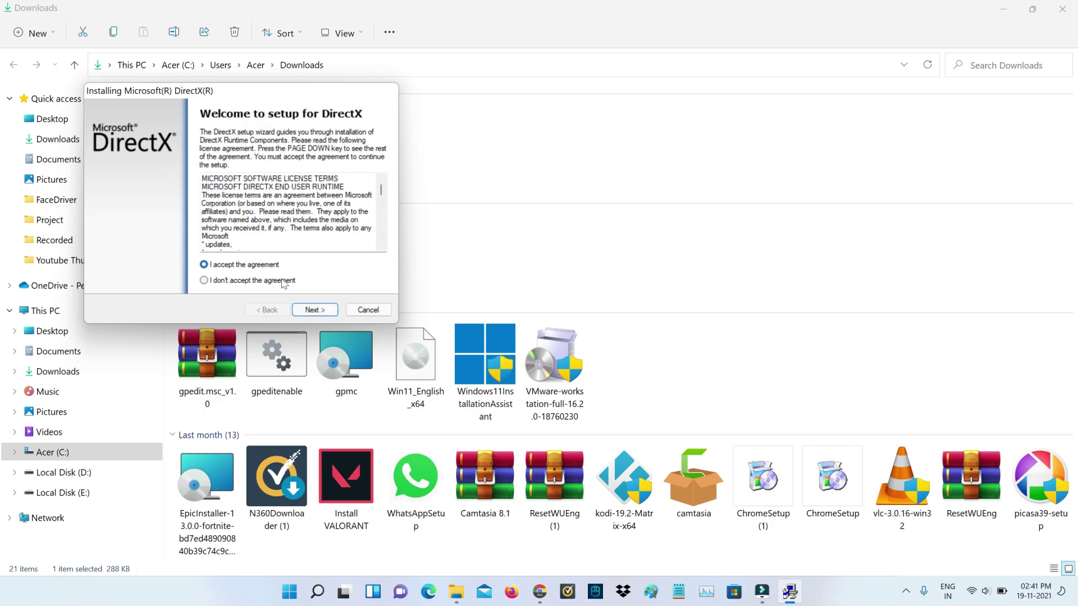
click(314, 310)
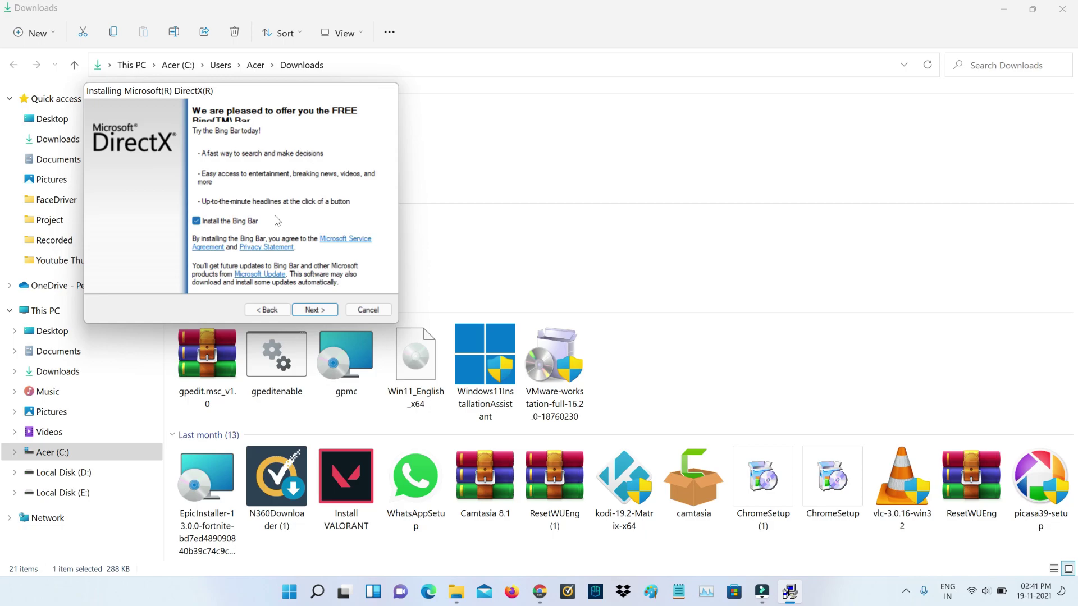
click(197, 221)
click(314, 310)
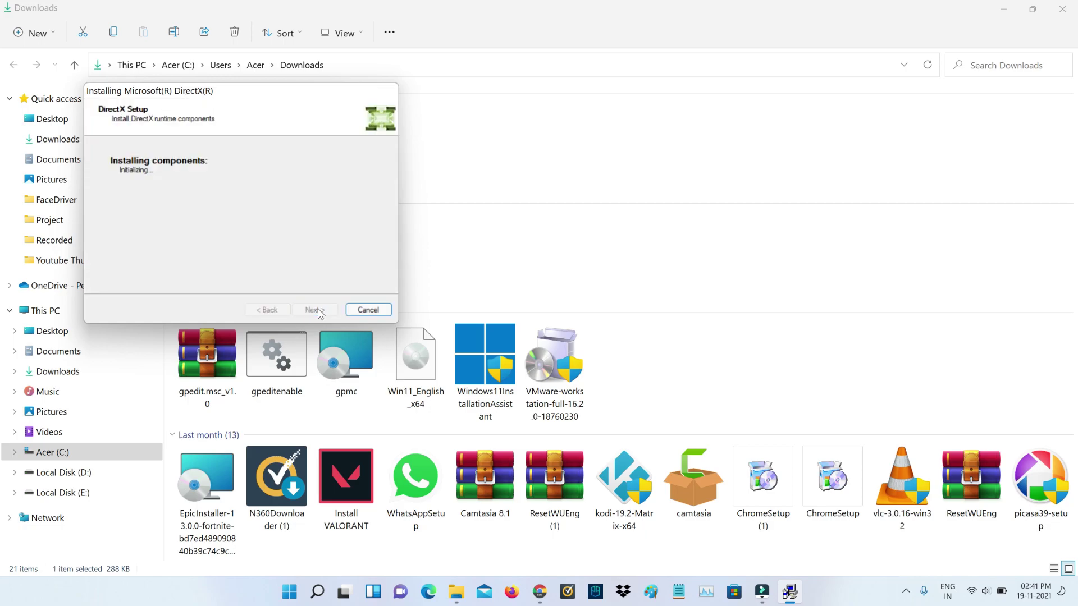
Let DirectX download and install its components, then finish the wizard at Installation Complete.
click(314, 311)
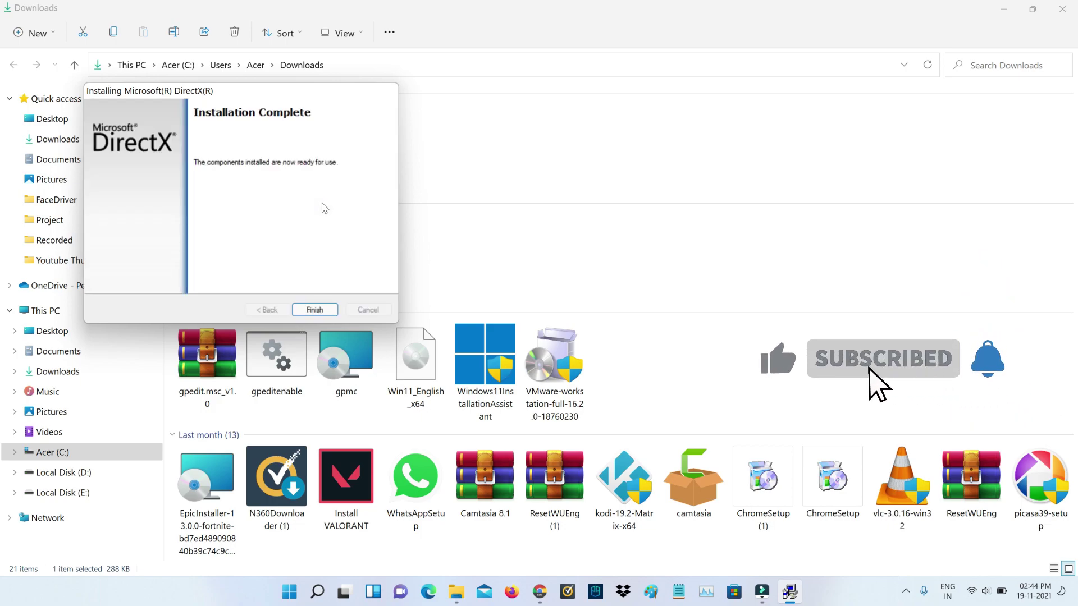
click(314, 310)
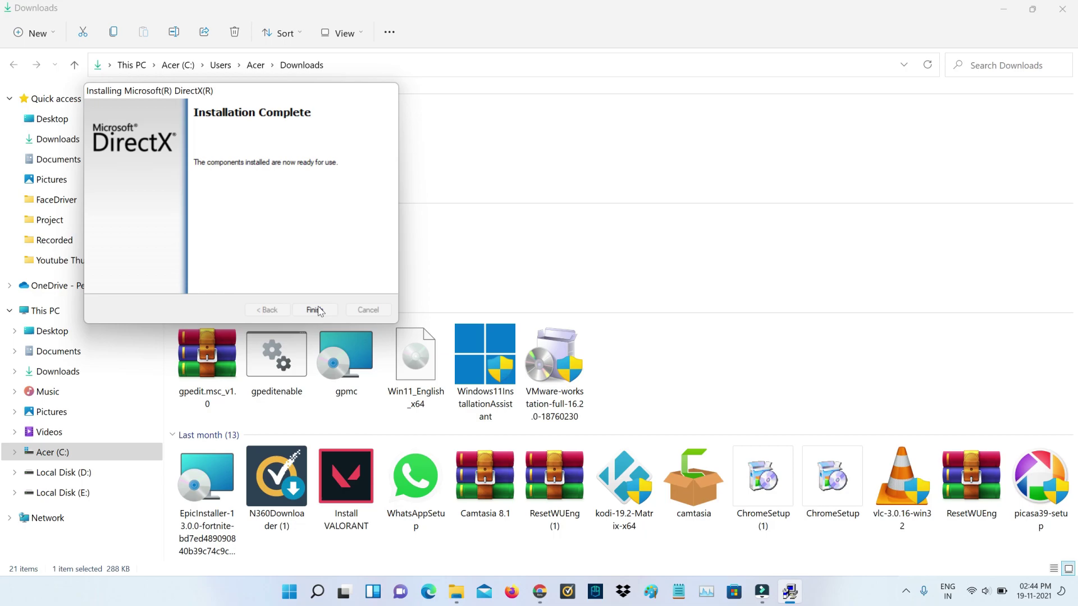